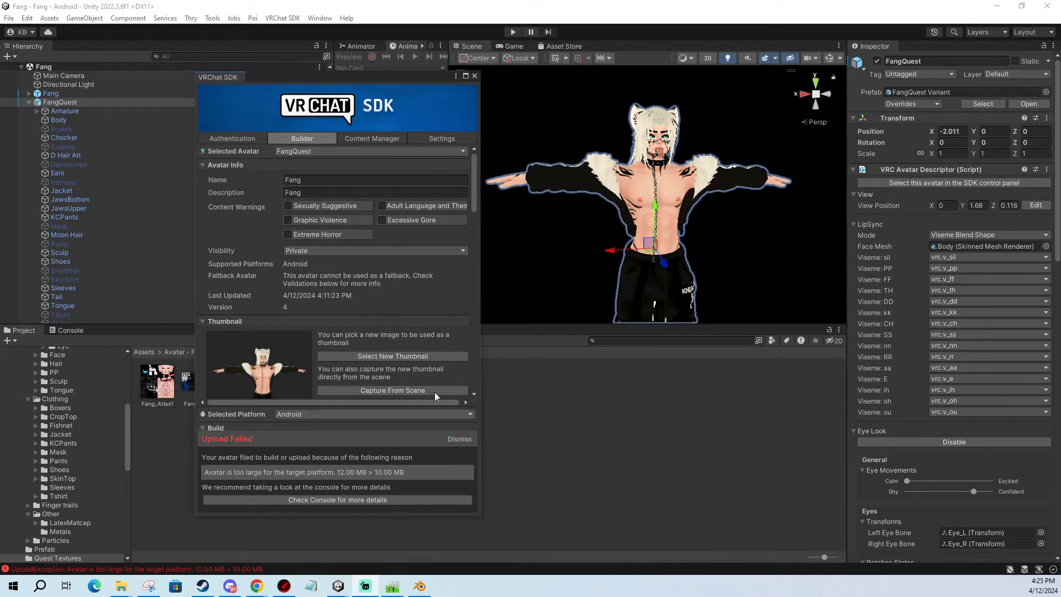
Check the sizes of Fang_Atlas1, Fang_Atlas2 and whitegold, ending on Fang_Atlas1 (4096x4096, 9.5 MB).
drag(333, 79, 0, 97)
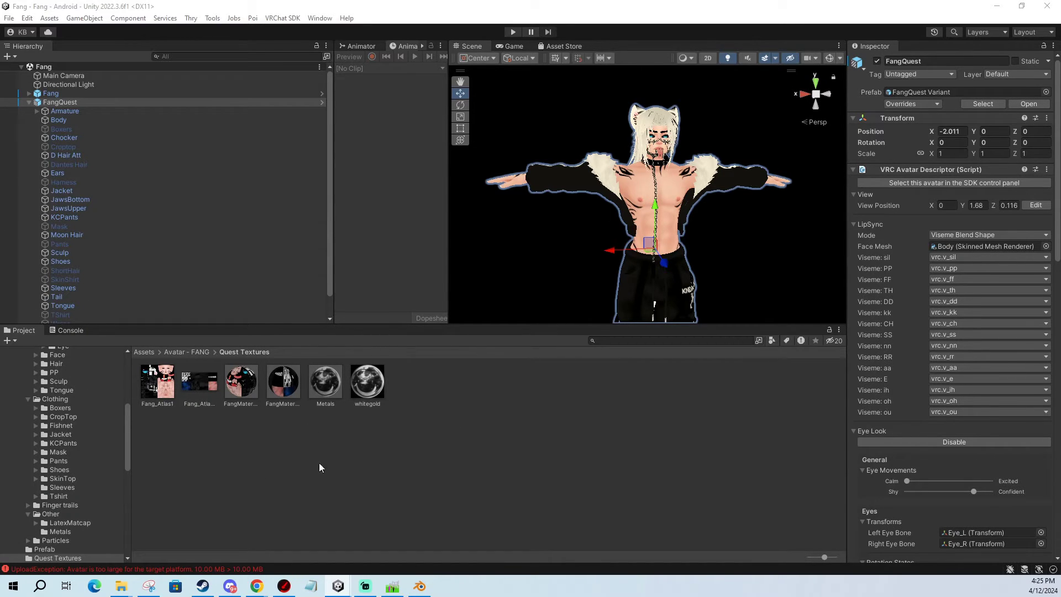
click(159, 390)
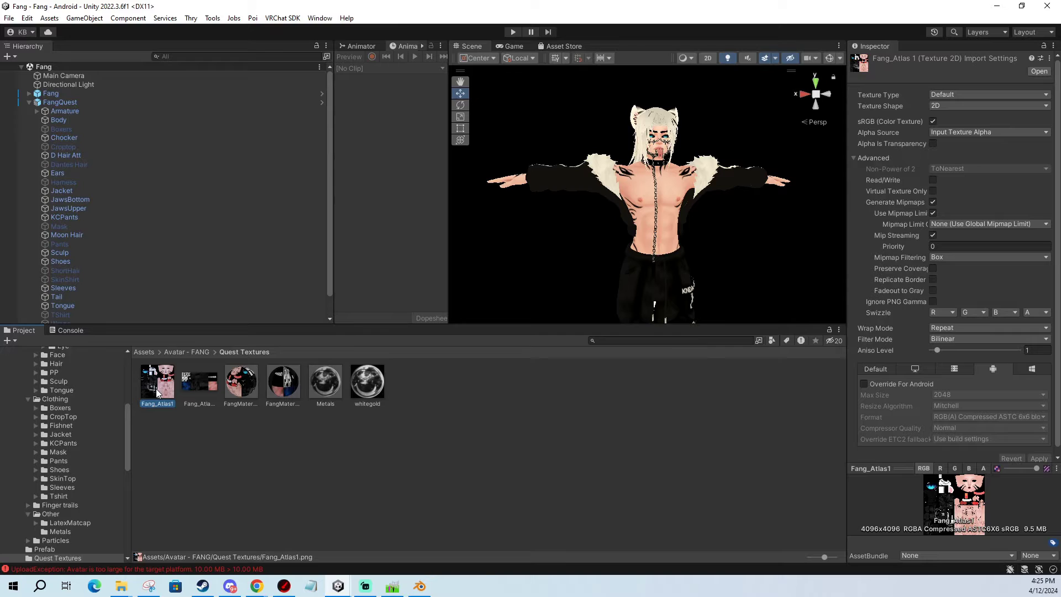
click(200, 388)
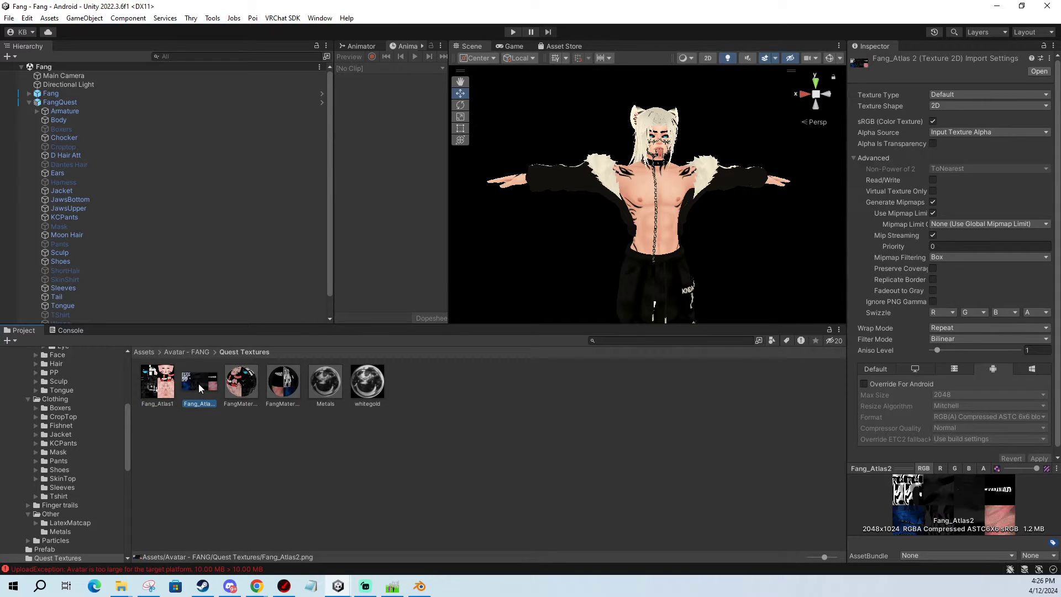
click(375, 382)
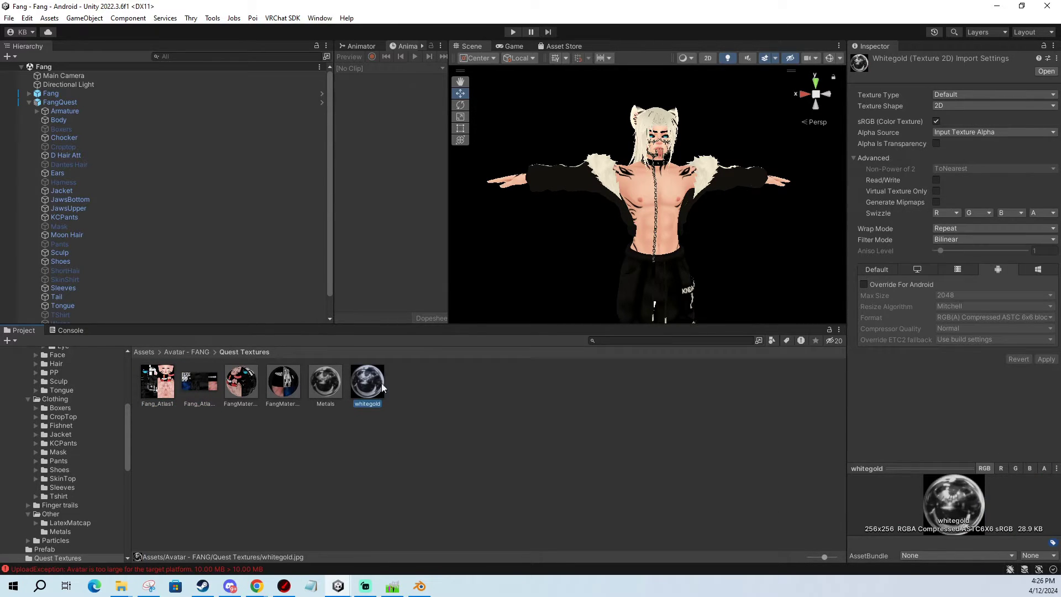
click(176, 401)
click(197, 390)
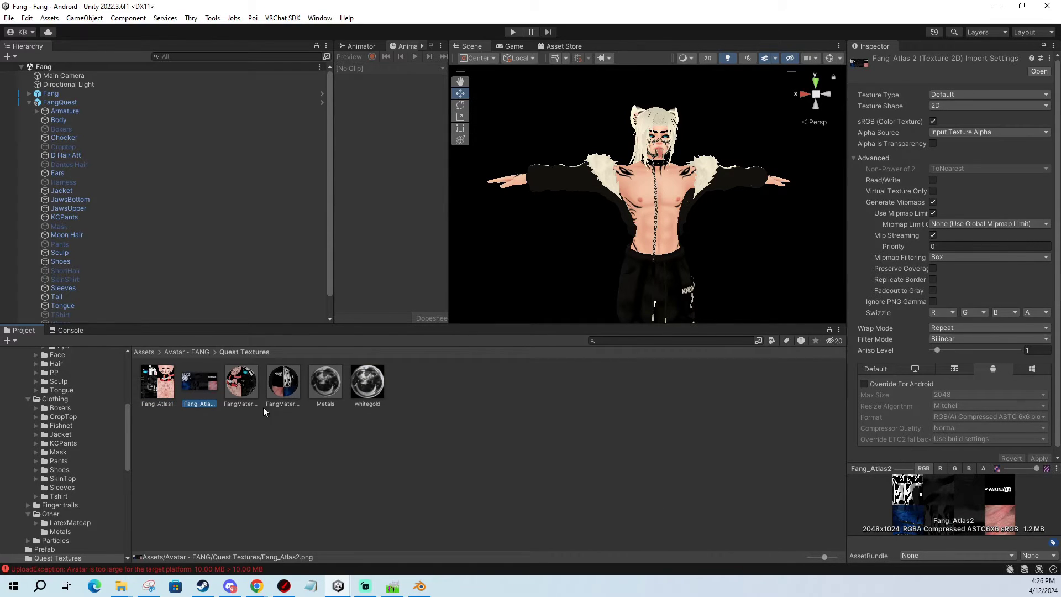
click(160, 411)
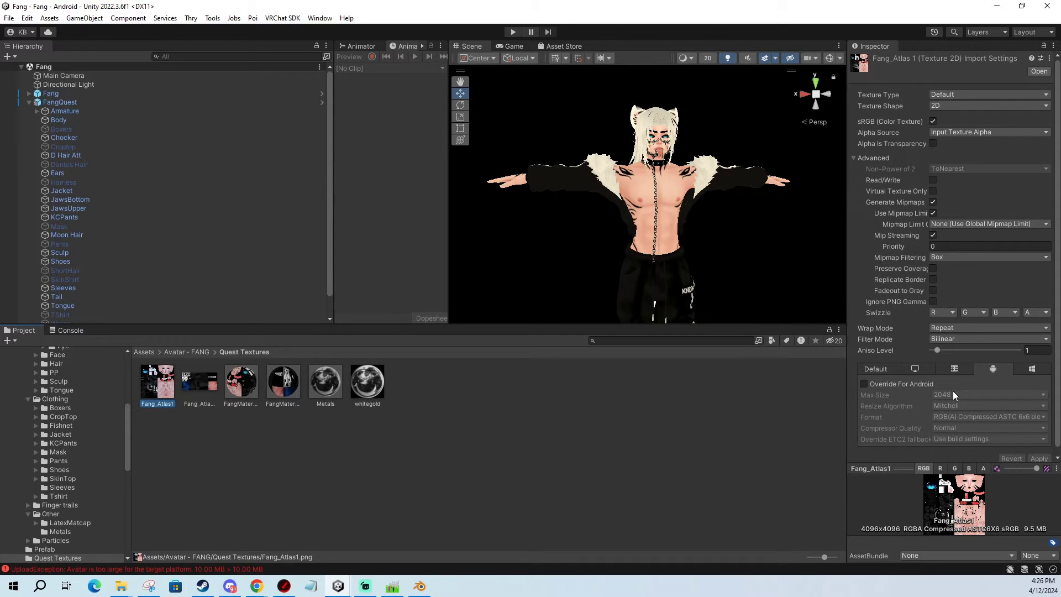
Override Fang_Atlas1 for Android with RGB(A) Compressed ASTC 8x8 block at Best quality and apply.
click(996, 369)
click(883, 370)
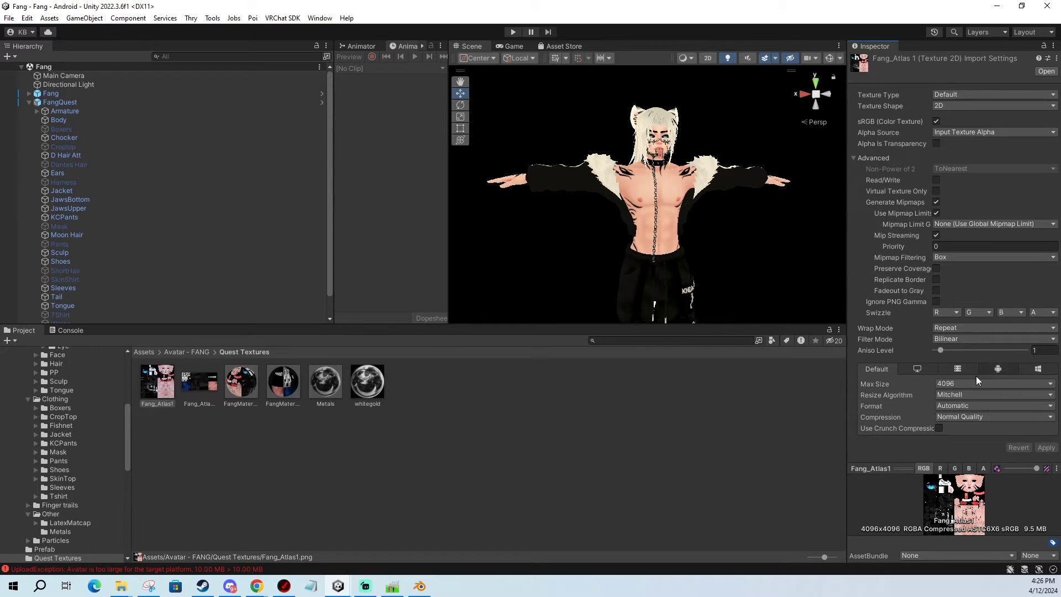
click(998, 368)
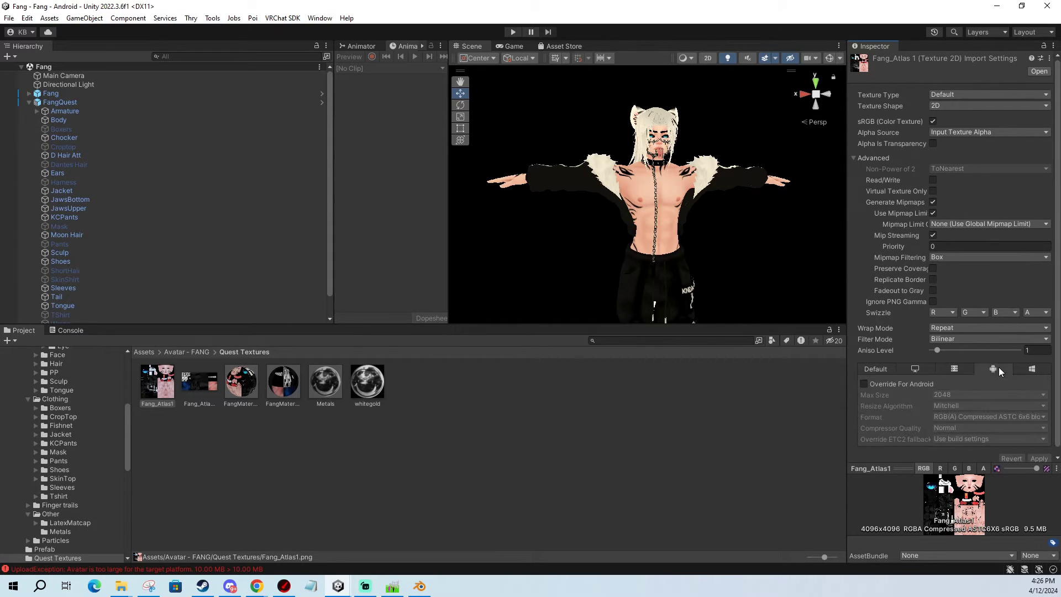
click(864, 384)
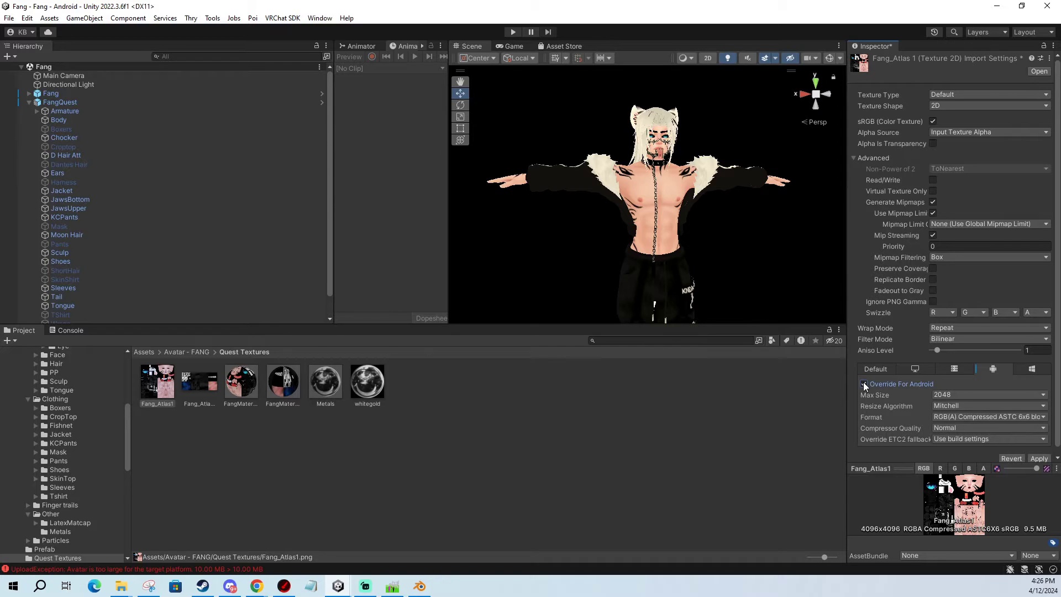
click(946, 428)
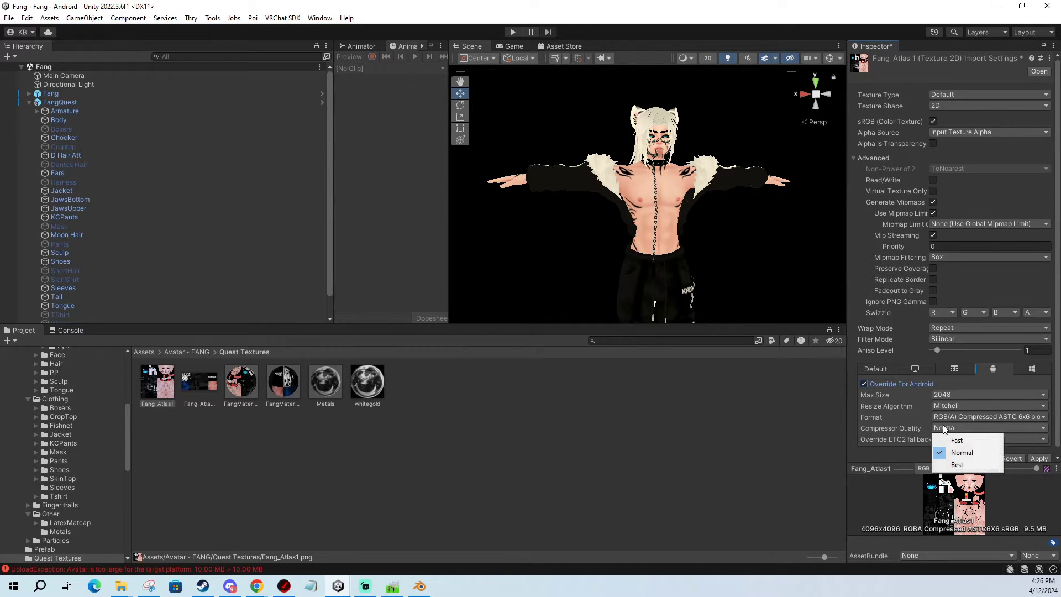
click(948, 459)
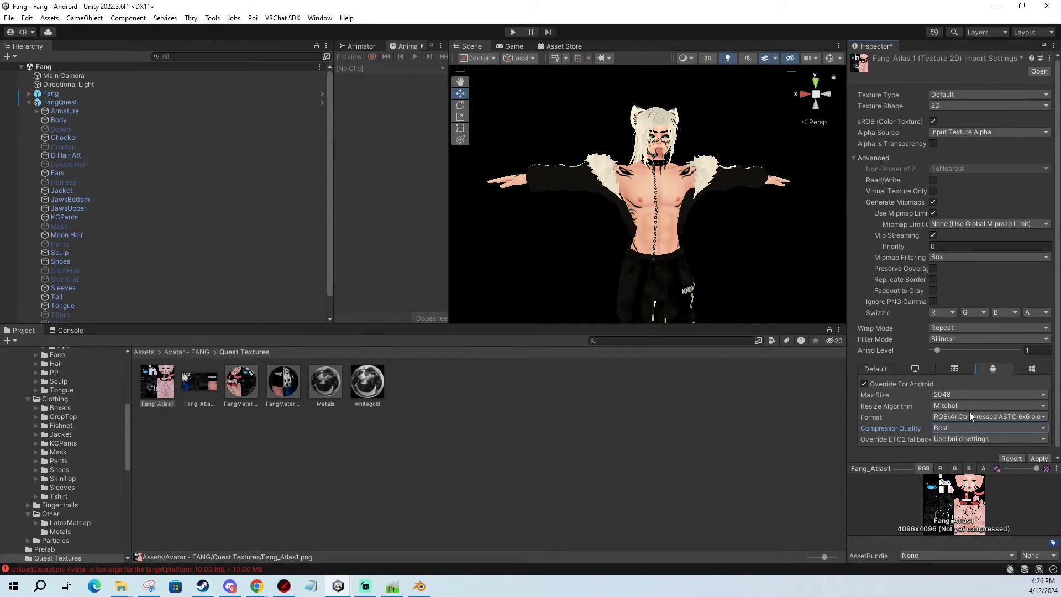
click(1013, 416)
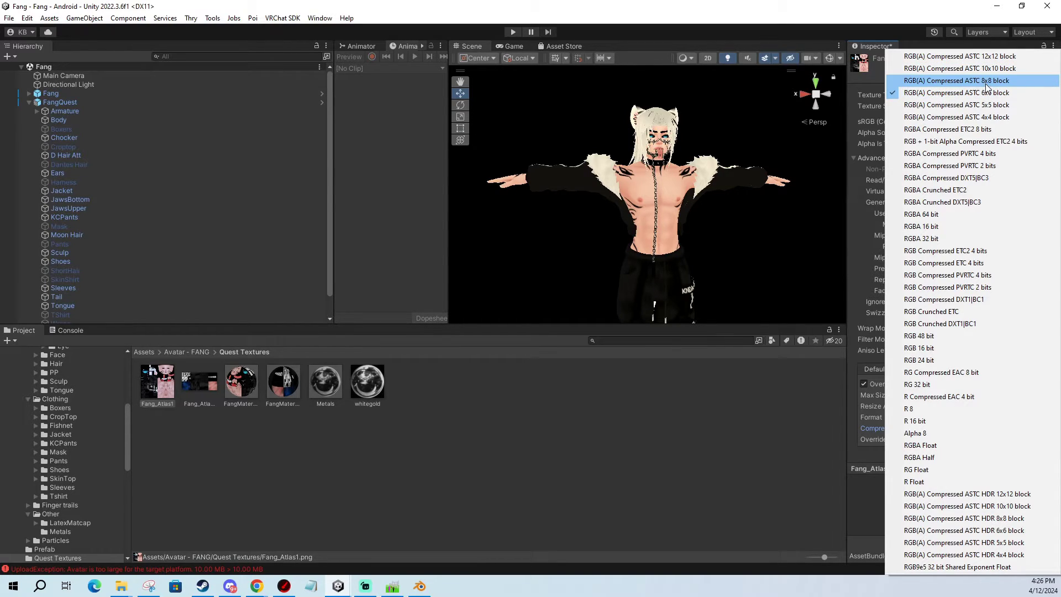
click(984, 82)
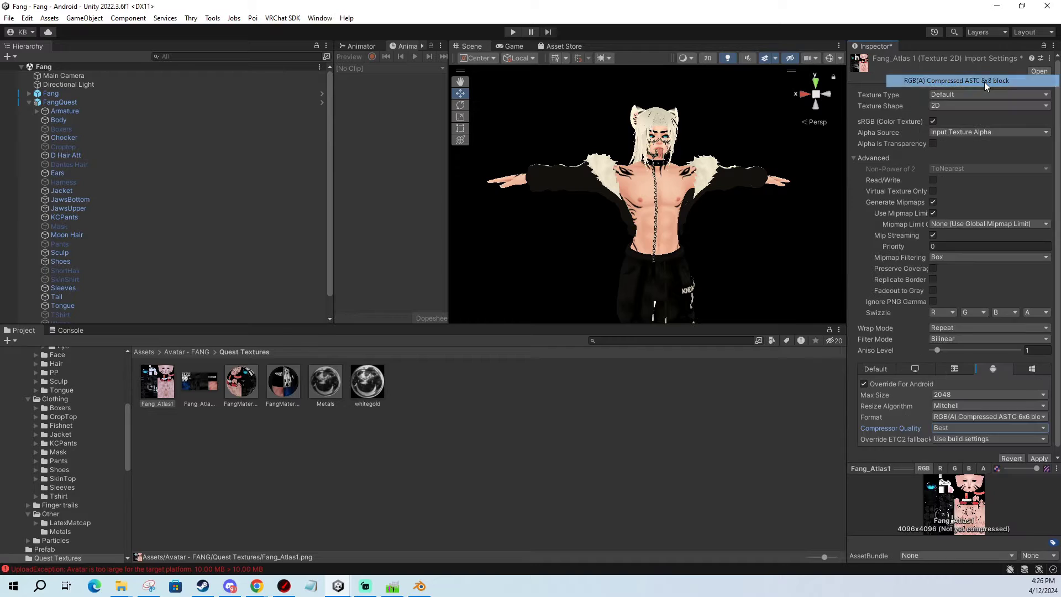
click(1038, 458)
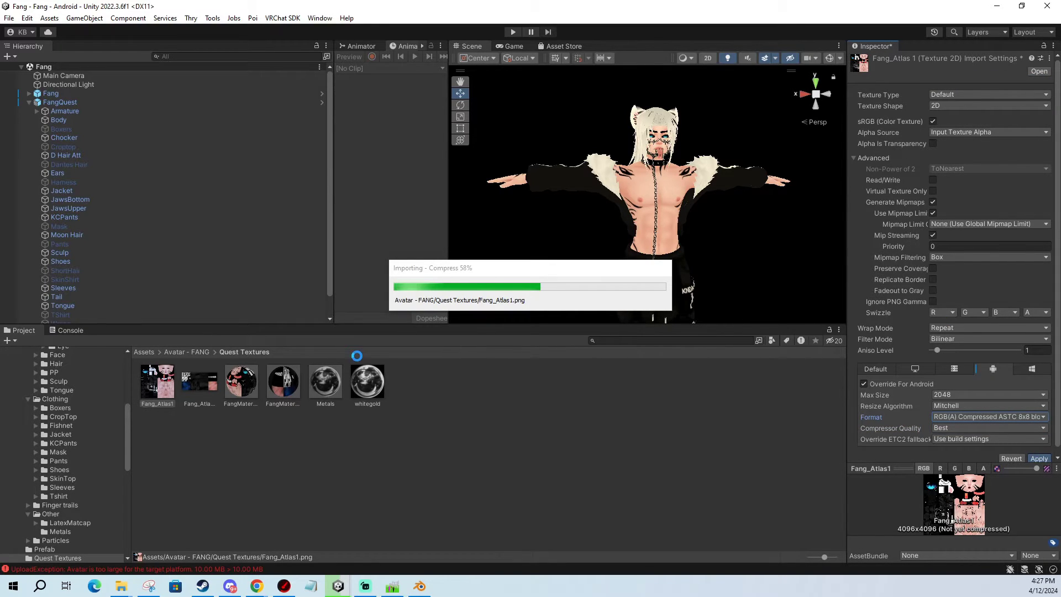
Apply the Android ASTC 8x8 Best-quality override to Fang_Atlas2, then reopen the VRChat SDK Control Panel.
click(205, 384)
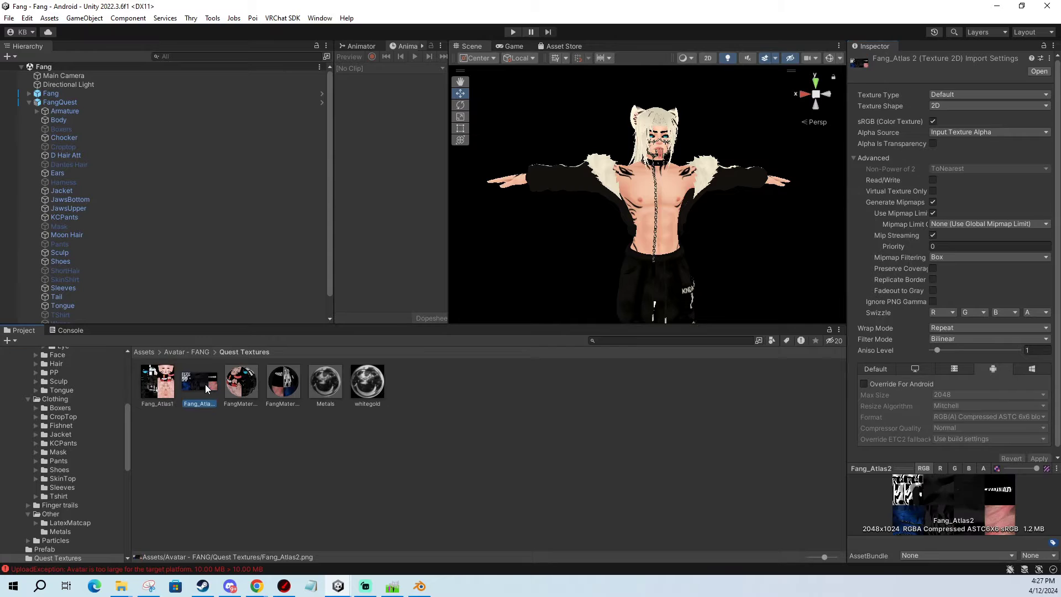
click(864, 382)
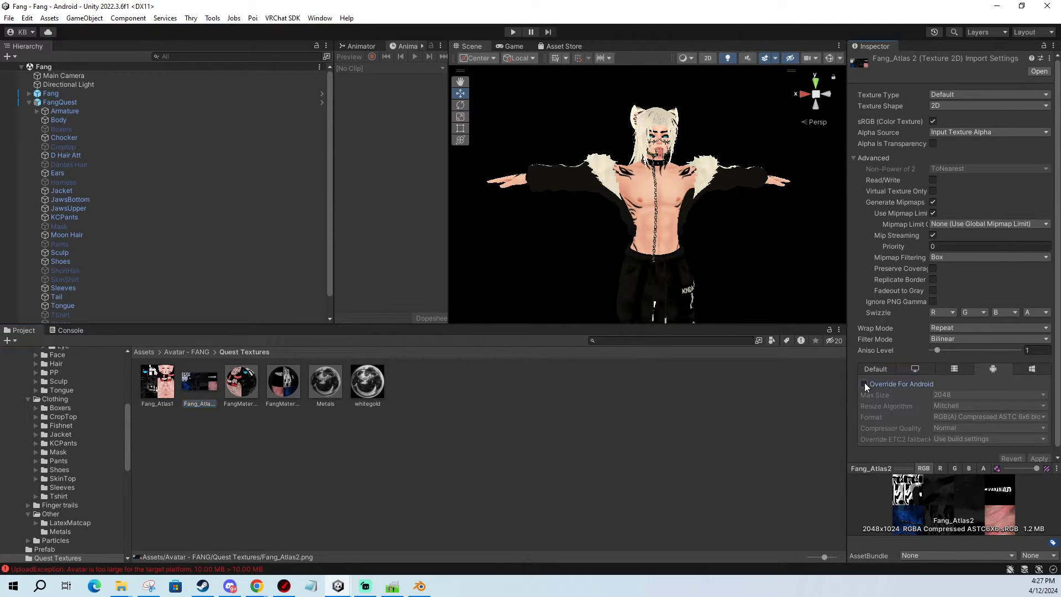
click(971, 427)
click(958, 468)
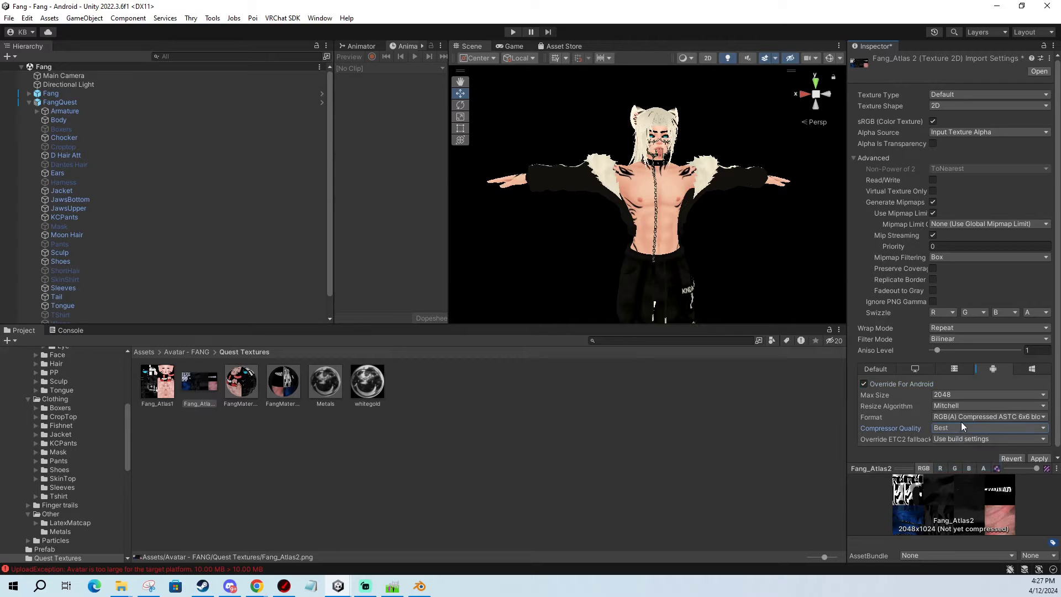
click(960, 416)
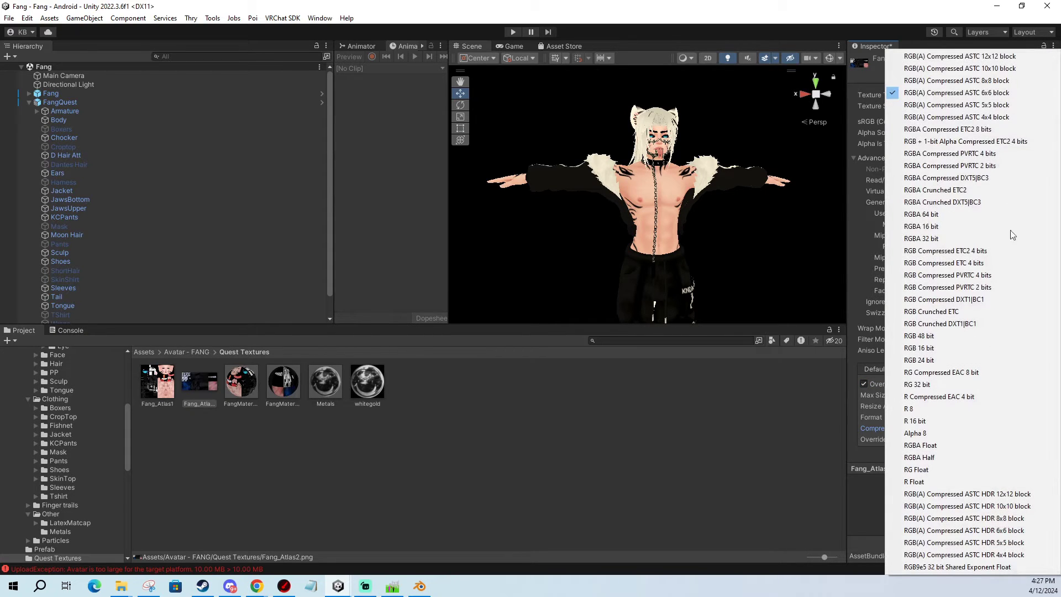
click(983, 81)
click(1040, 459)
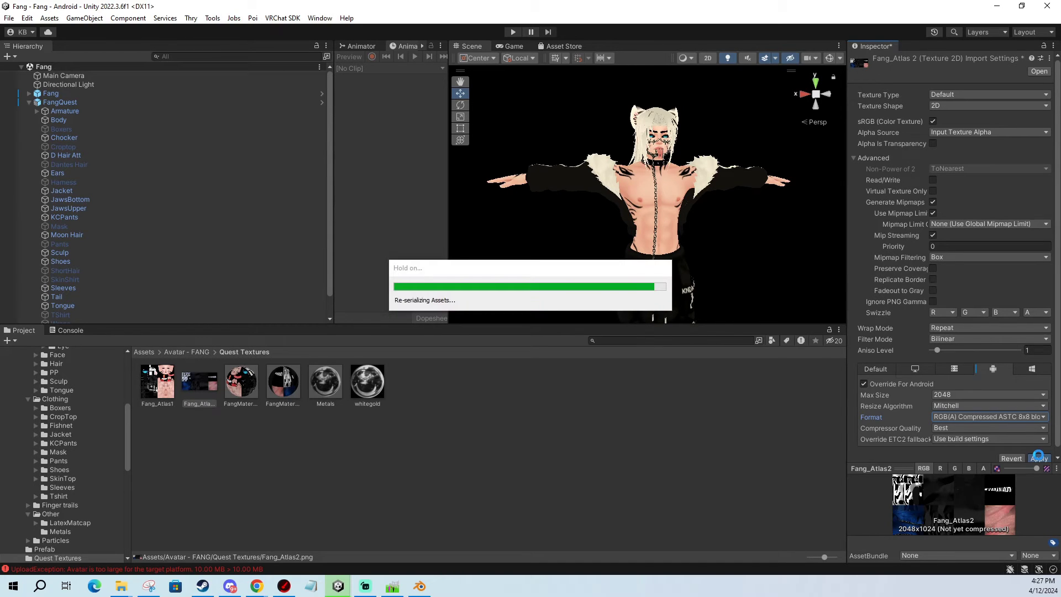
click(282, 18)
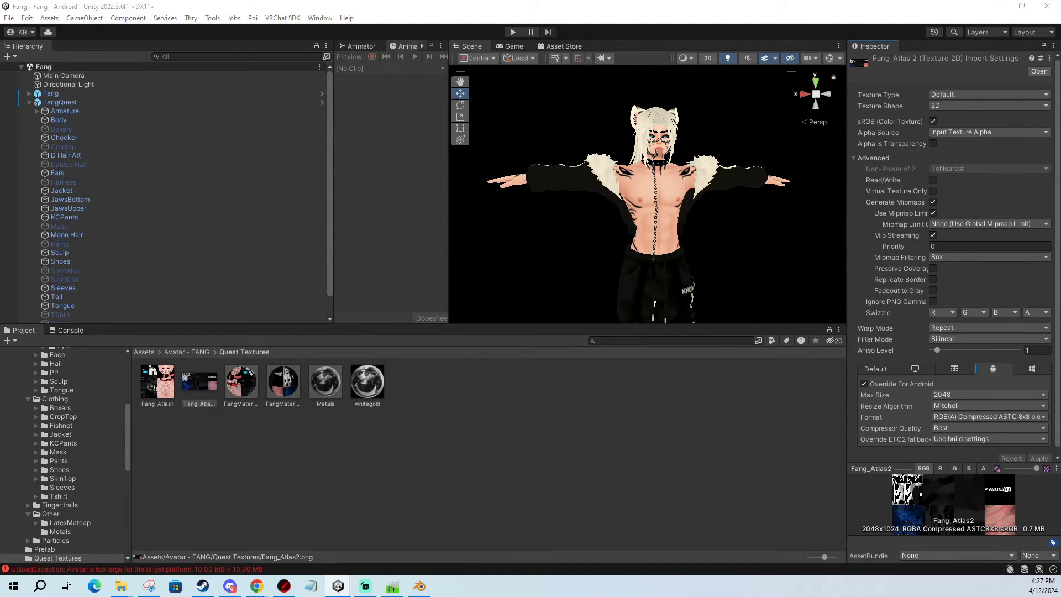
click(301, 29)
Dismiss the Upload Failed notice and Build & Publish the FangQuest avatar again.
click(576, 407)
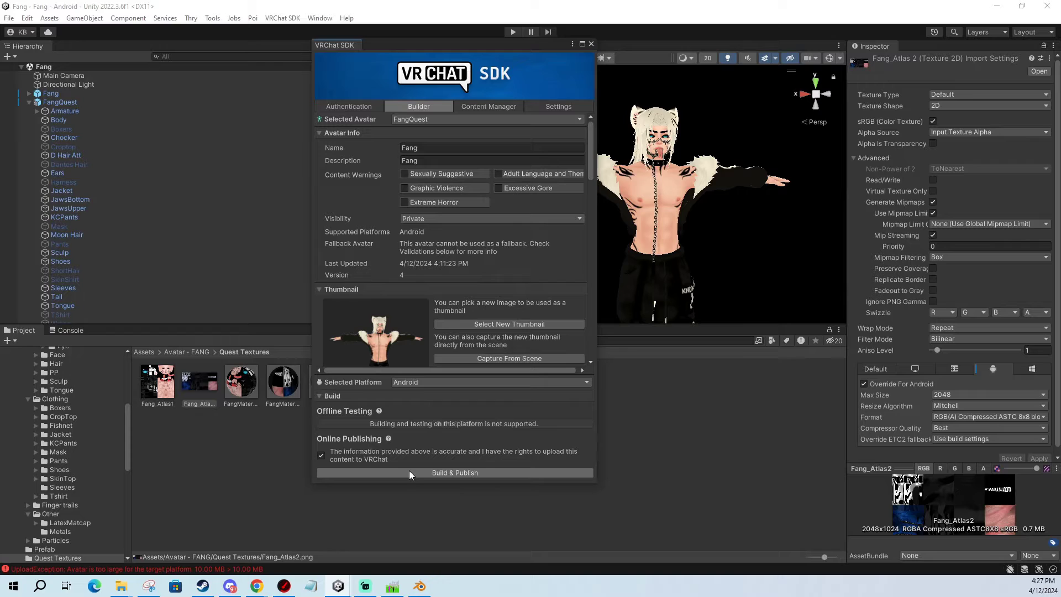
click(426, 473)
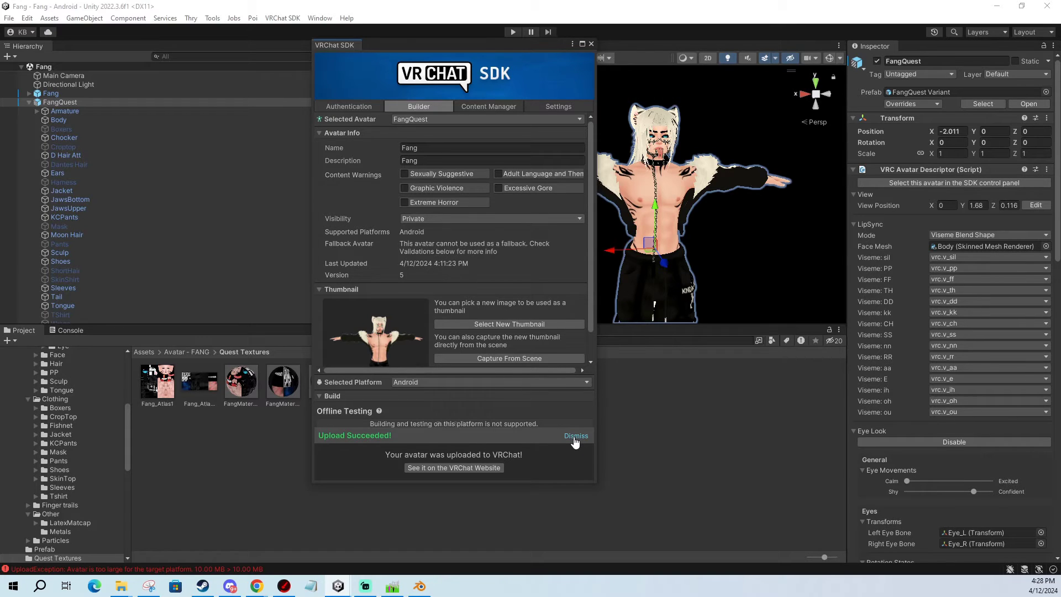
Close the upload success message and bring both AssetBundleStat pages forward, left one in front.
click(575, 436)
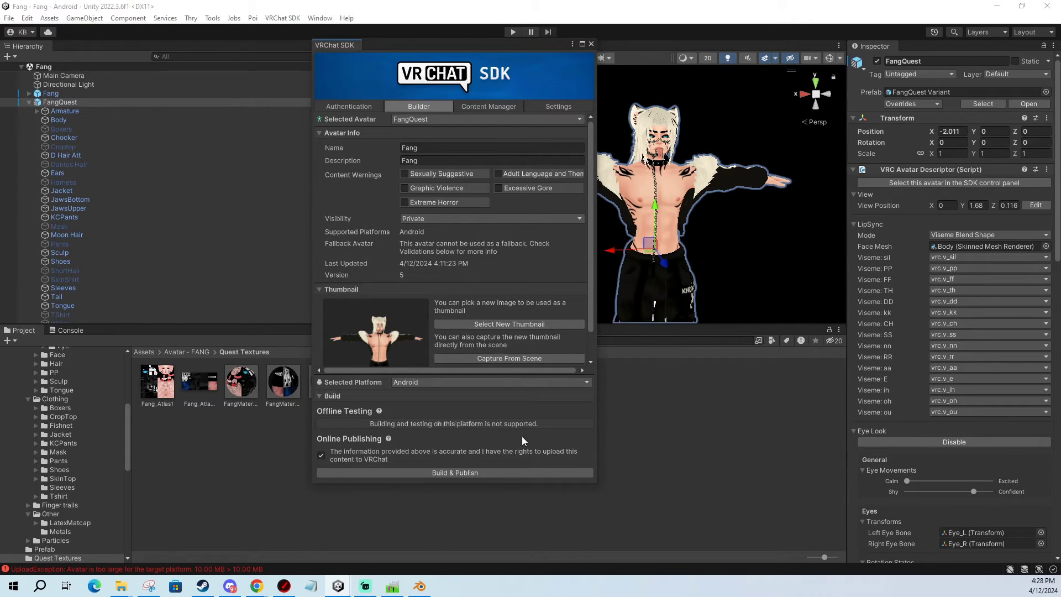
mouse_move(270, 584)
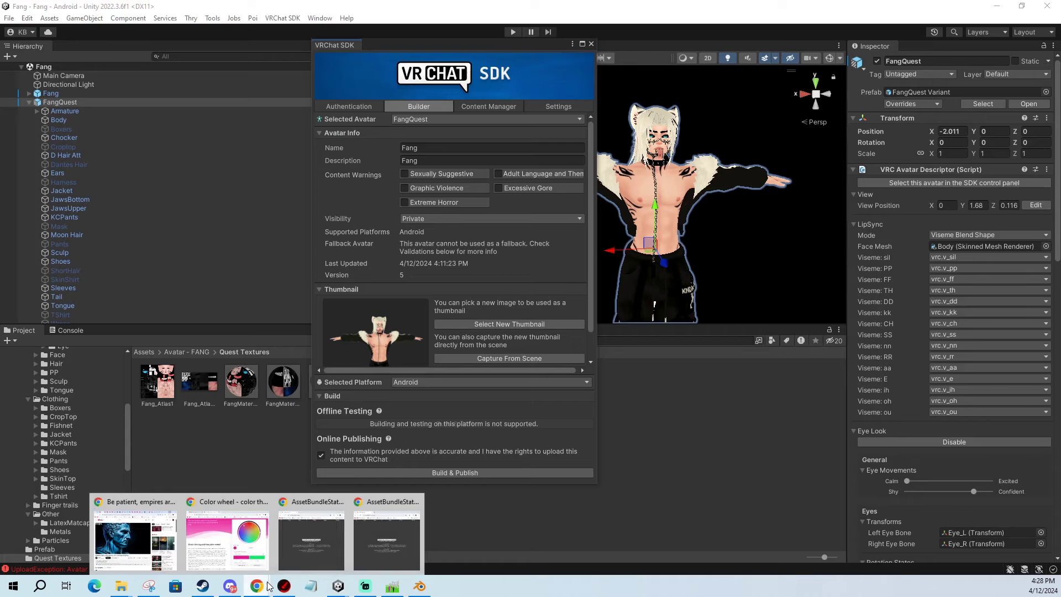
click(334, 542)
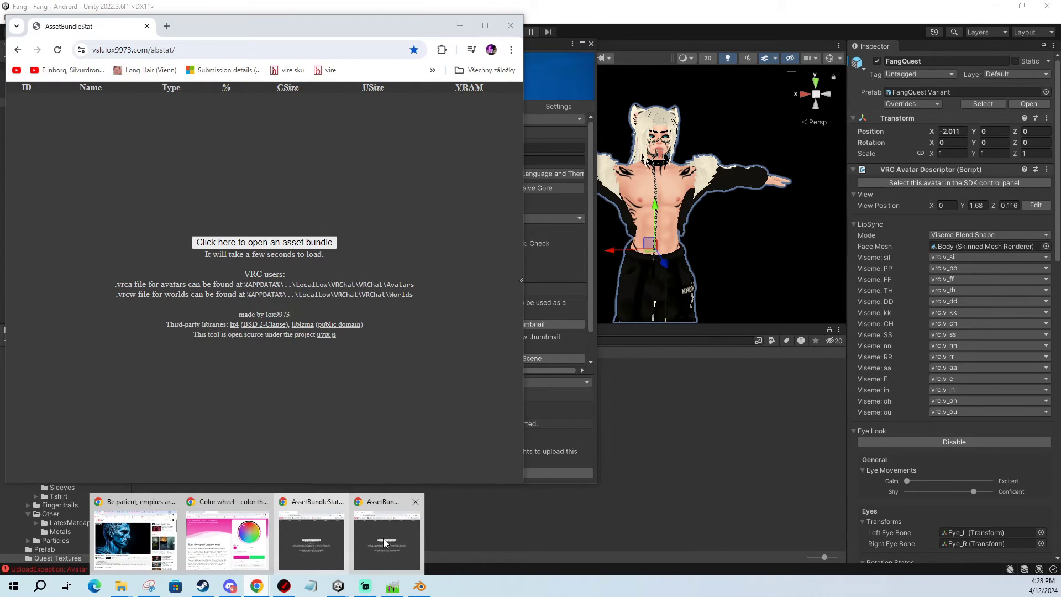
click(385, 543)
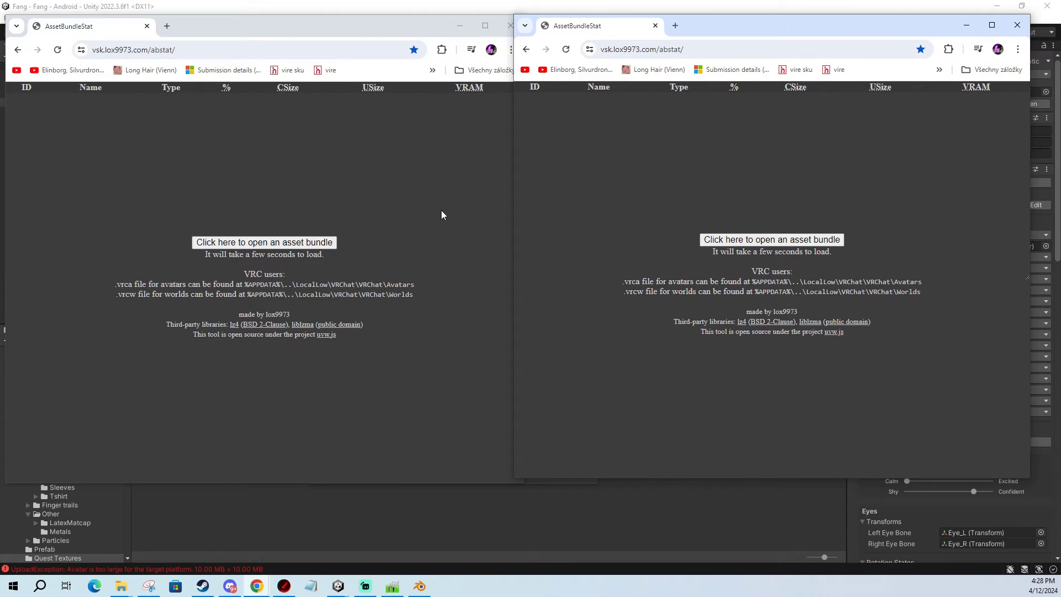
click(424, 206)
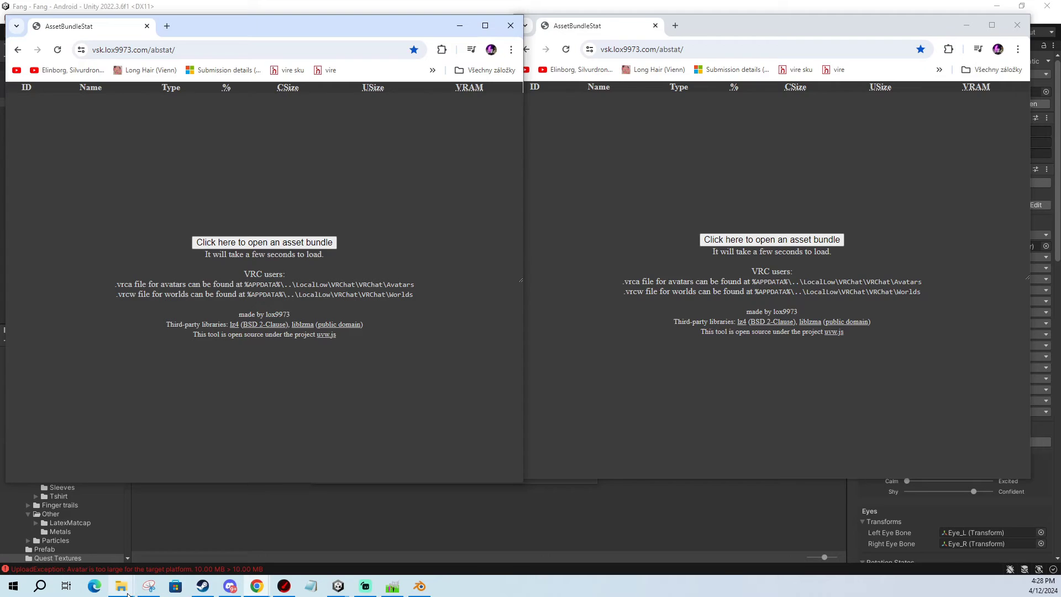
Open the Fang build folder window and read its path under AppData\Local\Temp\DefaultCompany.
mouse_move(127, 593)
click(170, 540)
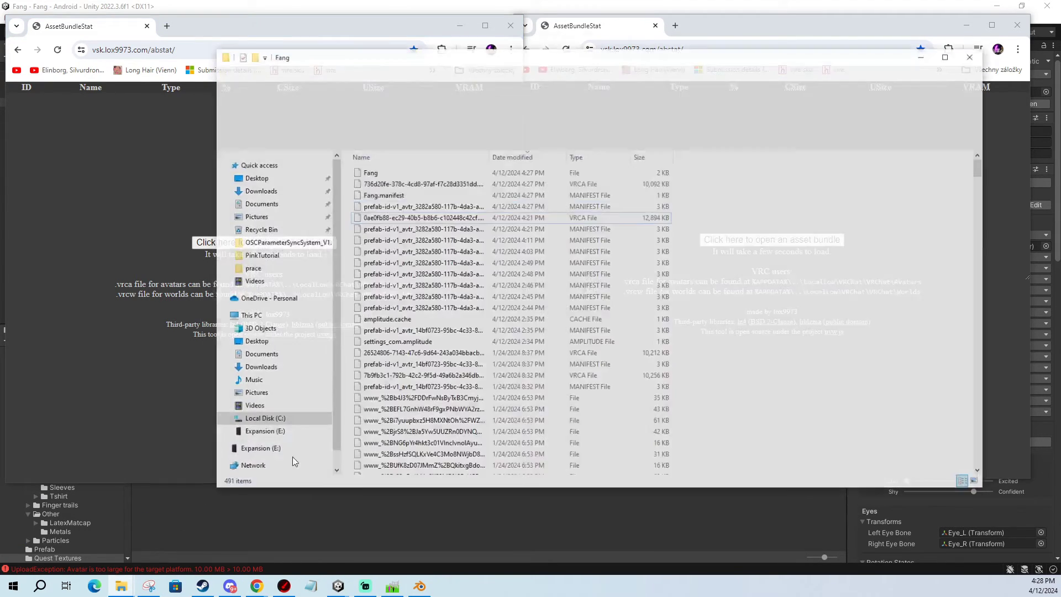
click(666, 122)
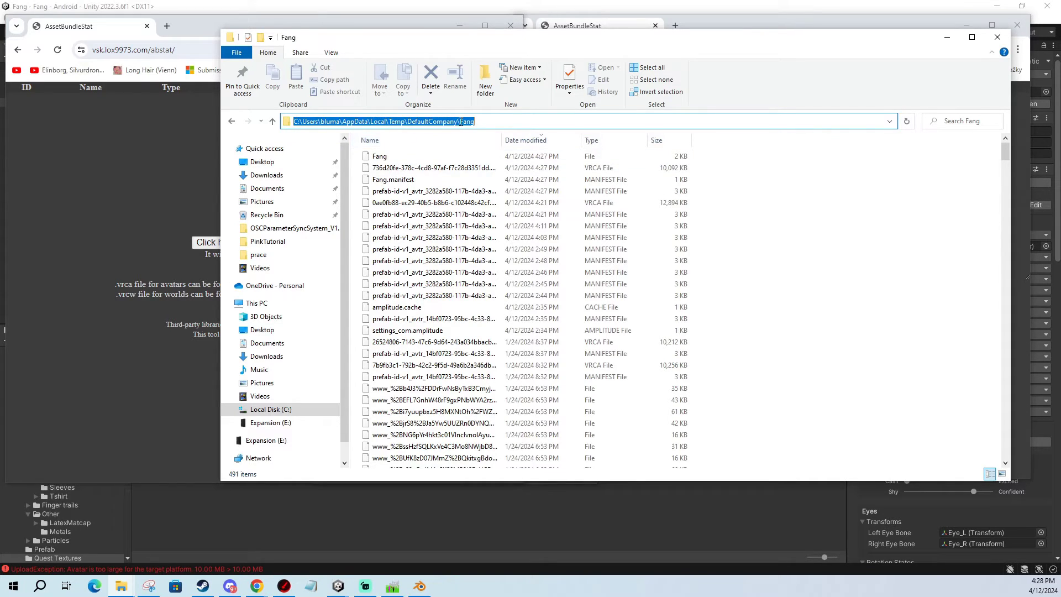
click(323, 123)
drag(319, 121, 339, 120)
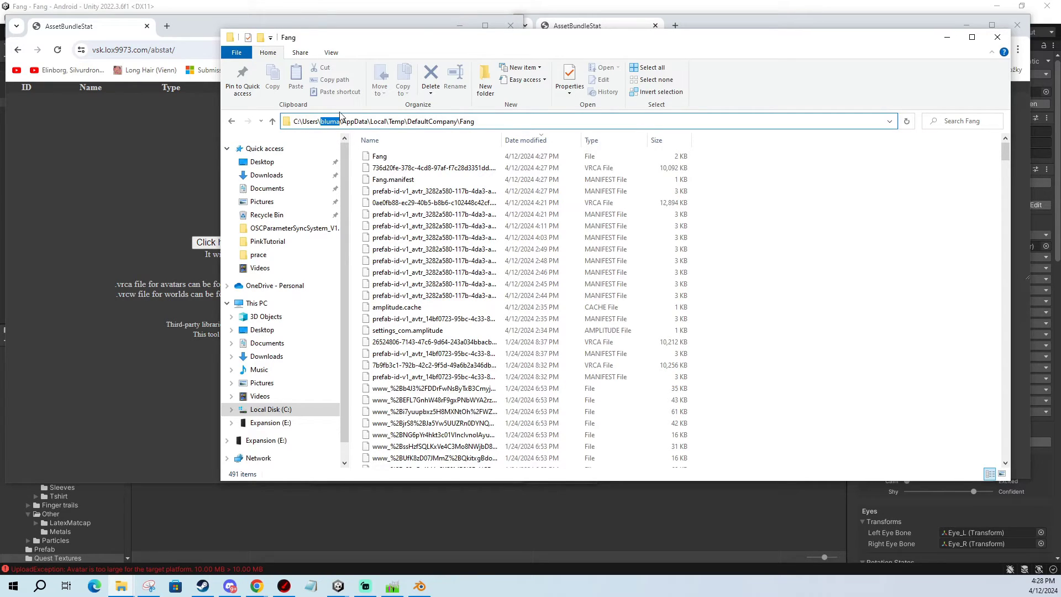
drag(459, 121, 476, 121)
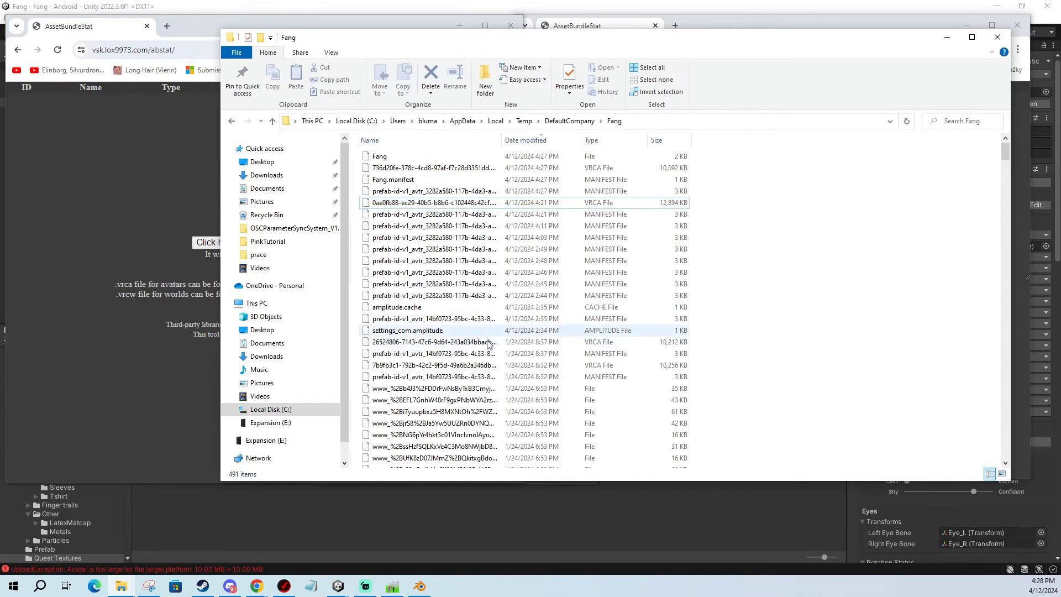
Select the full Fang folder path and start opening an asset bundle in the left viewer.
click(663, 122)
click(200, 182)
click(260, 242)
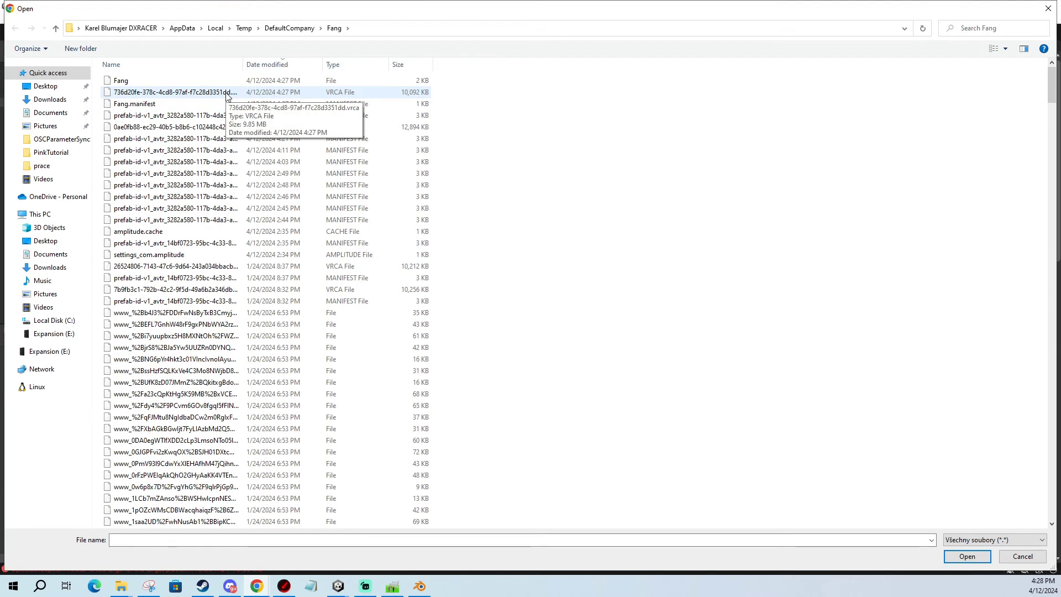
Load the 10,092 KB .vrca in the left viewer and the 12,894 KB .vrca in the right.
double_click(226, 93)
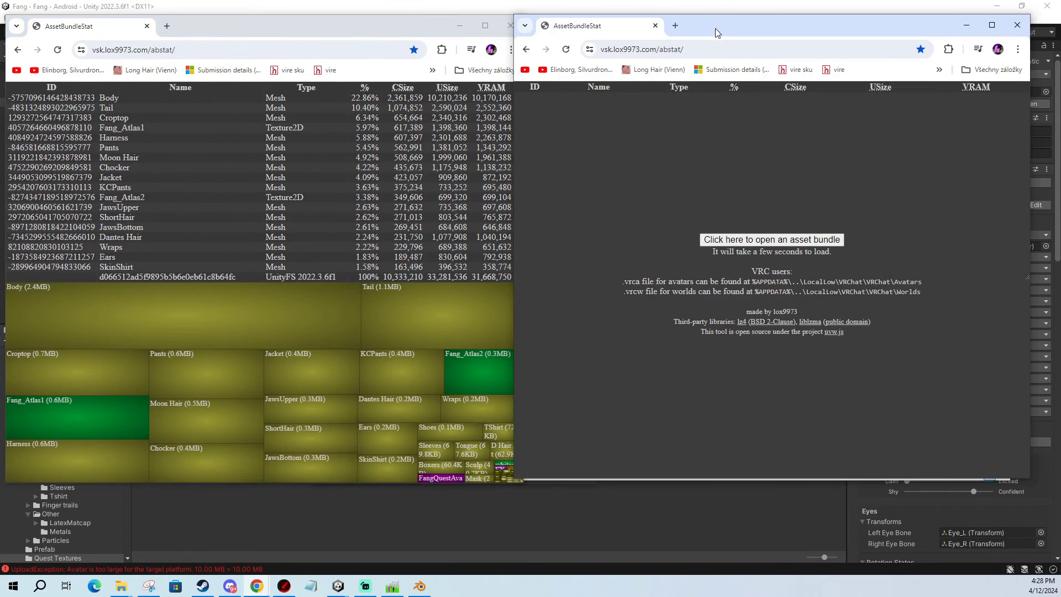
click(716, 26)
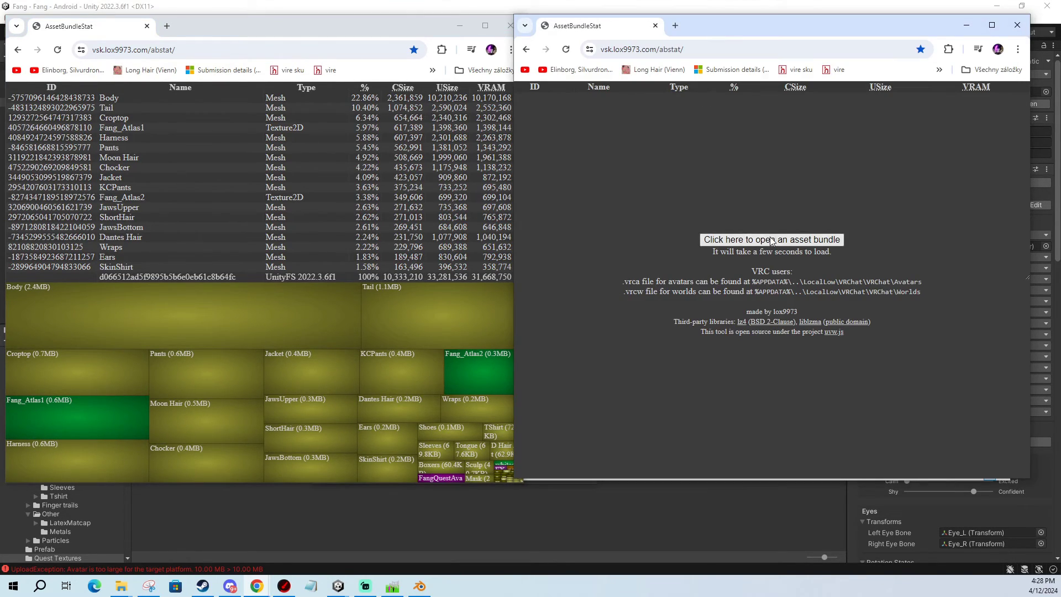
click(771, 239)
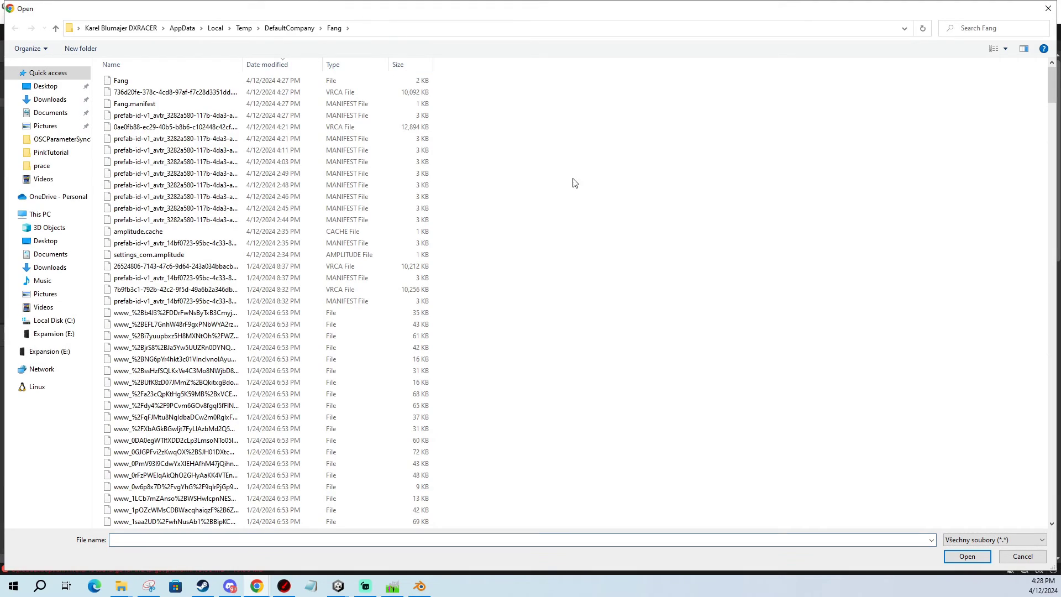
double_click(410, 127)
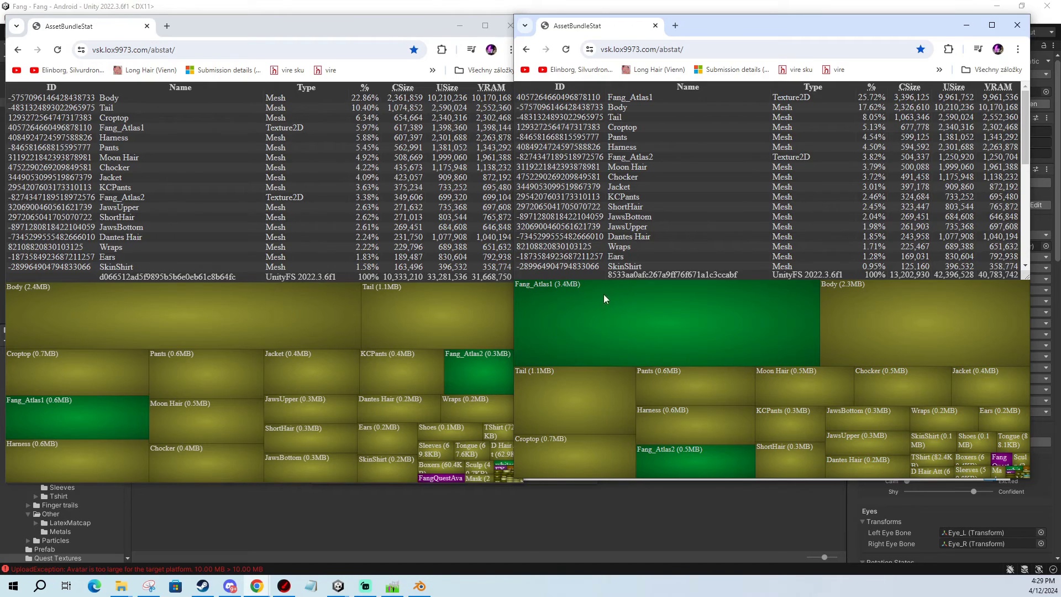
Compare Fang_Atlas1 (0.6MB vs 3.4MB) and the Tail mesh across both builds, then return to Unity.
click(48, 416)
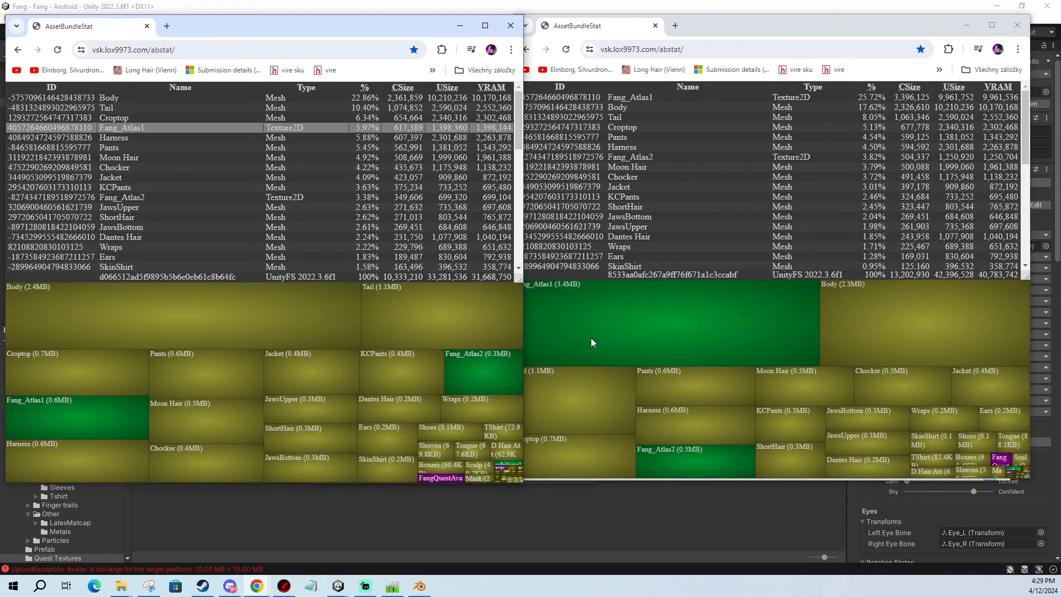
click(623, 337)
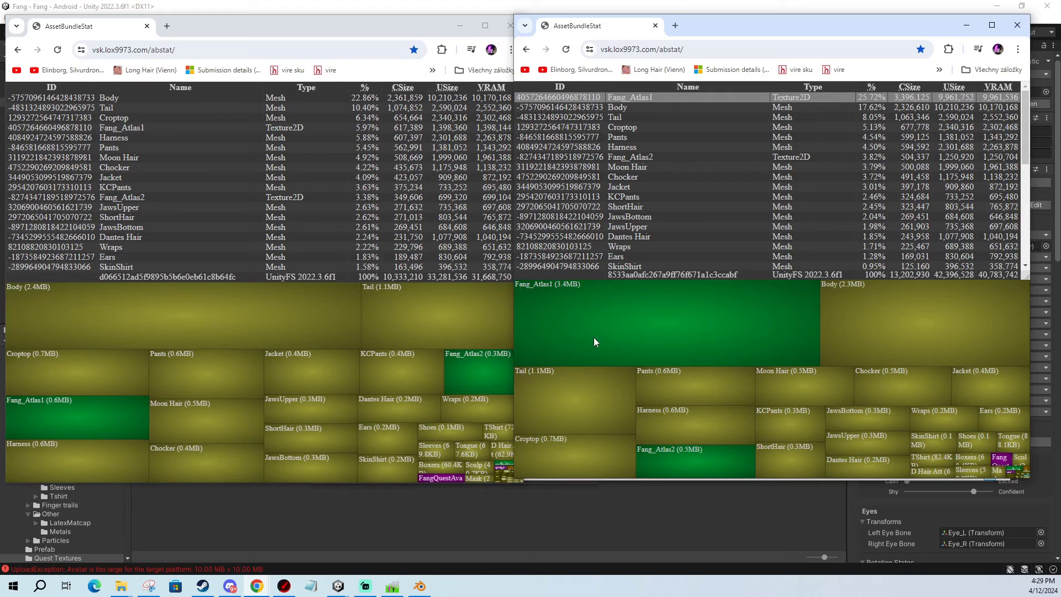
click(422, 324)
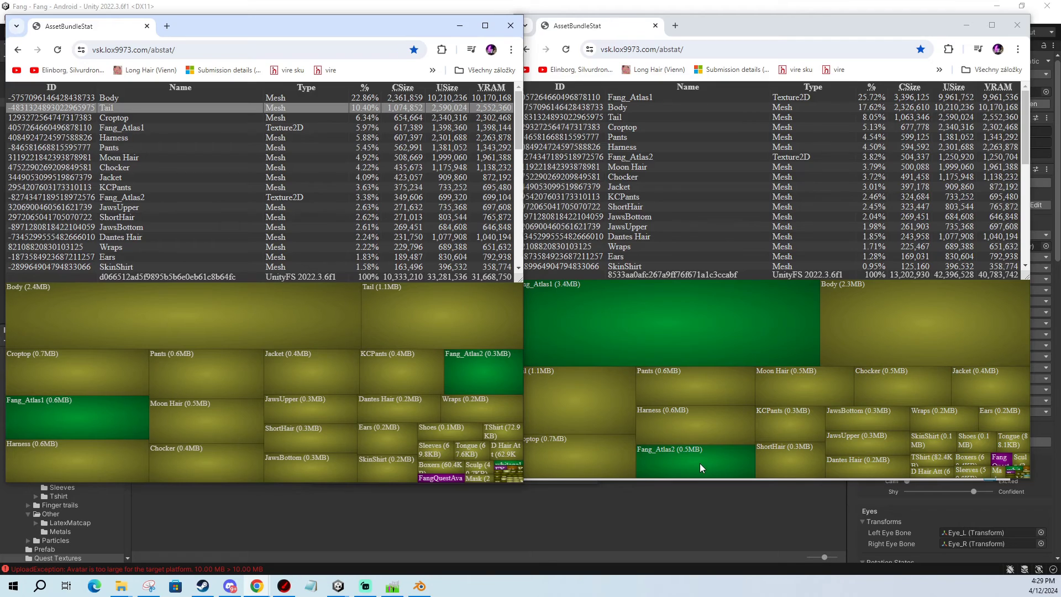
click(624, 327)
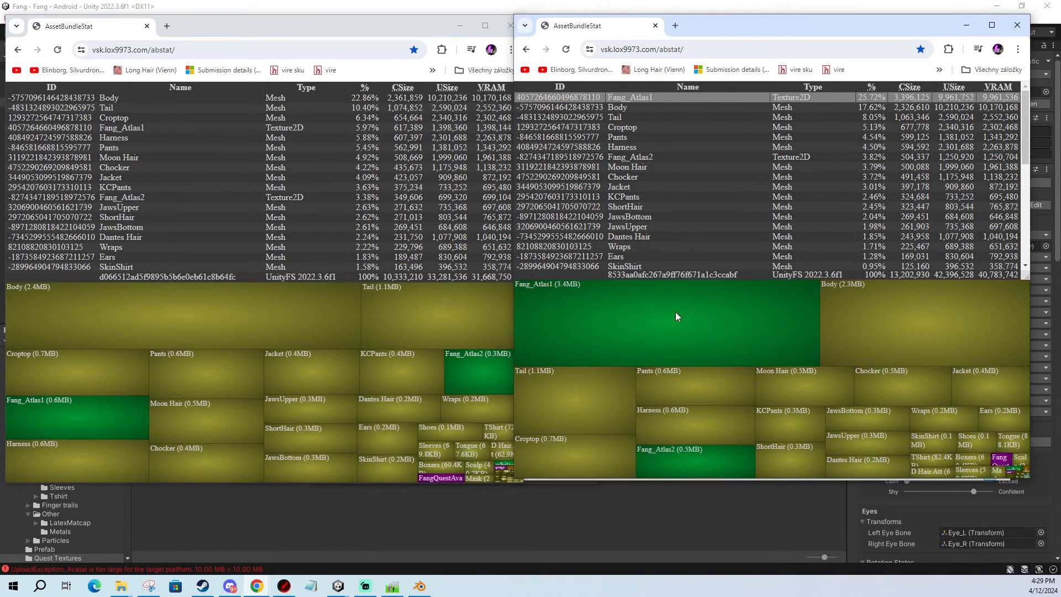
click(486, 311)
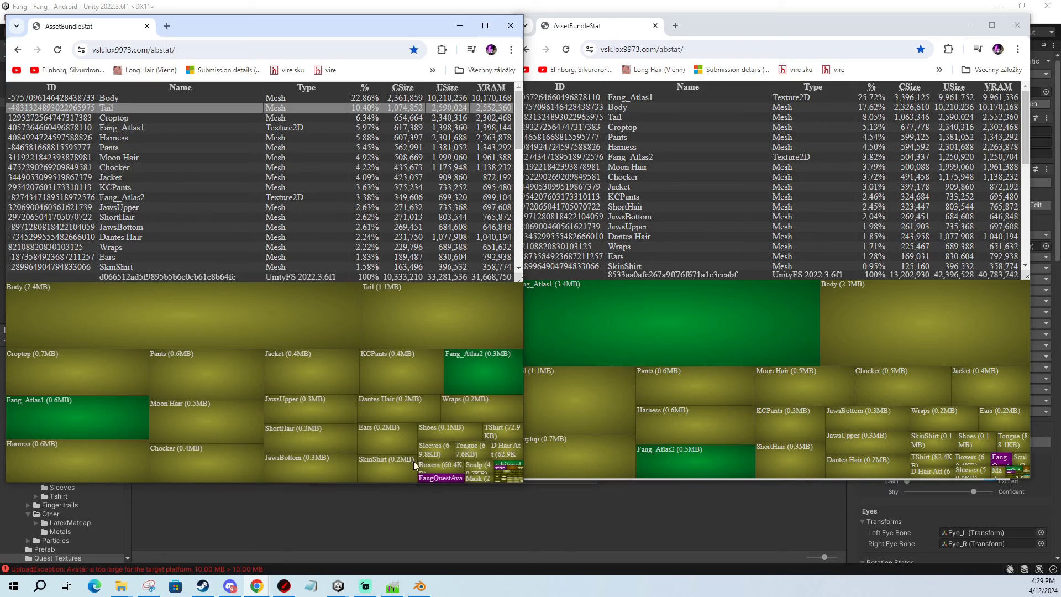
click(567, 8)
Confirm Fang_Atlas1's Android format is ASTC 8x8 block, then bring the Fang build folder forward.
click(158, 381)
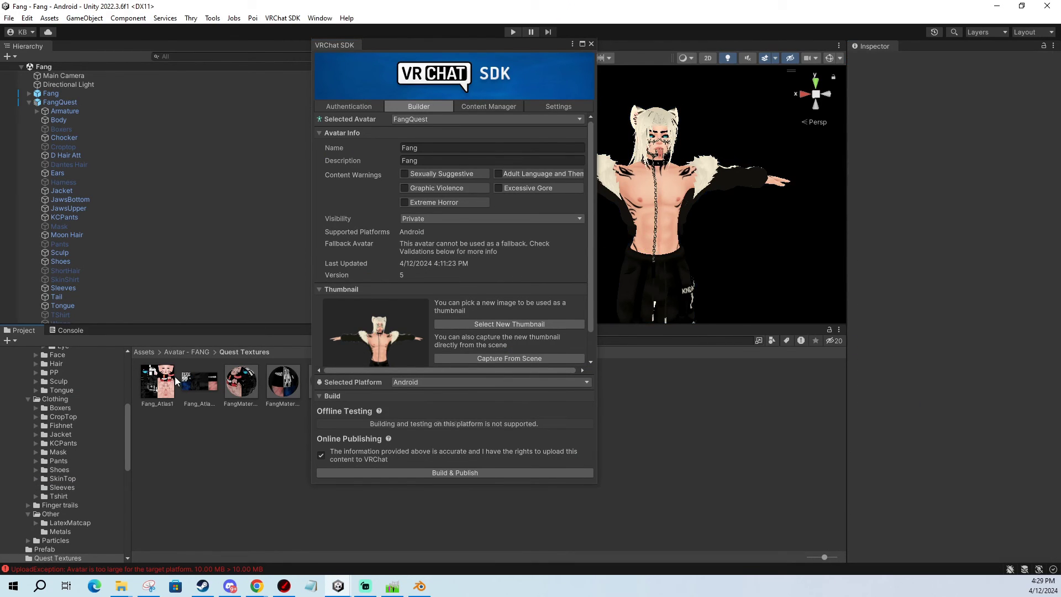
click(962, 417)
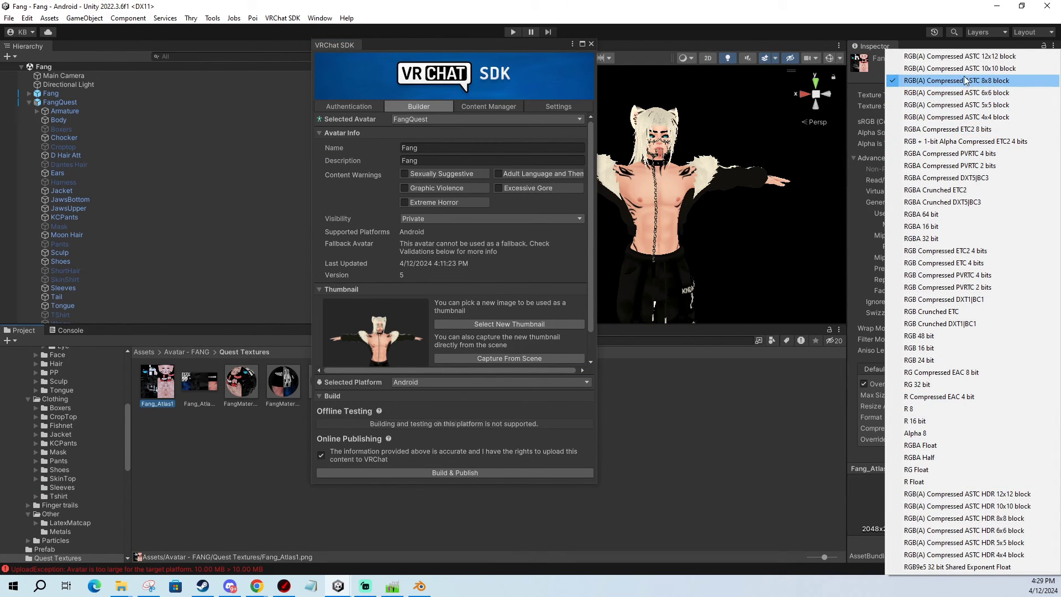
click(514, 489)
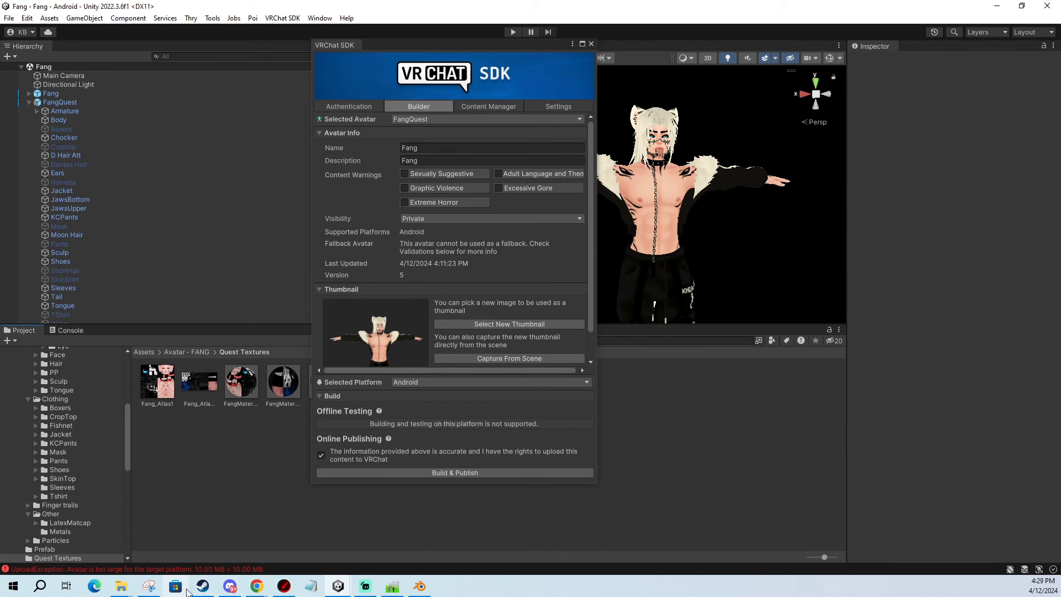
click(157, 381)
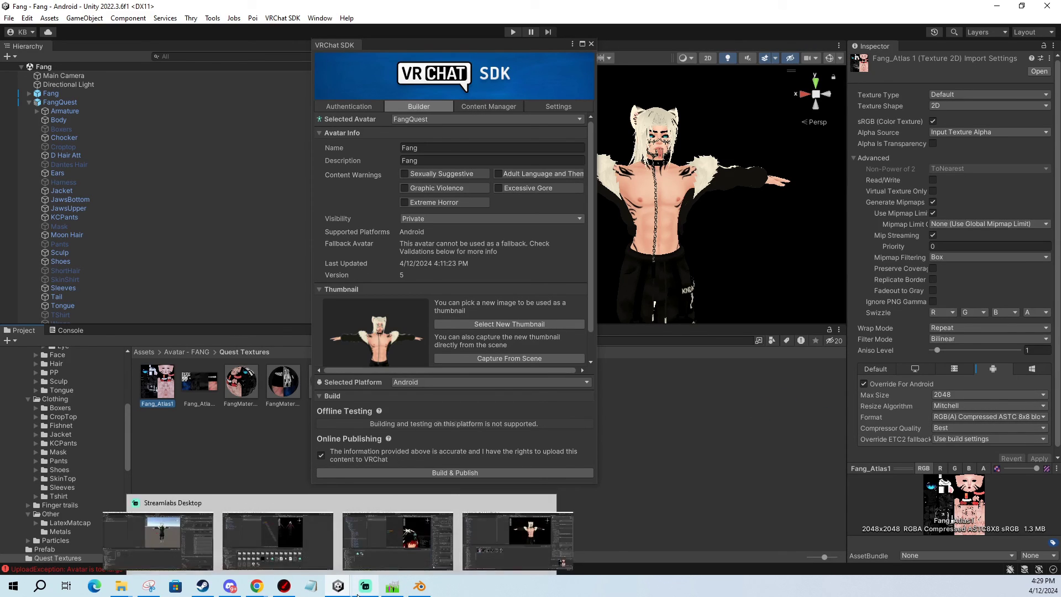
mouse_move(366, 585)
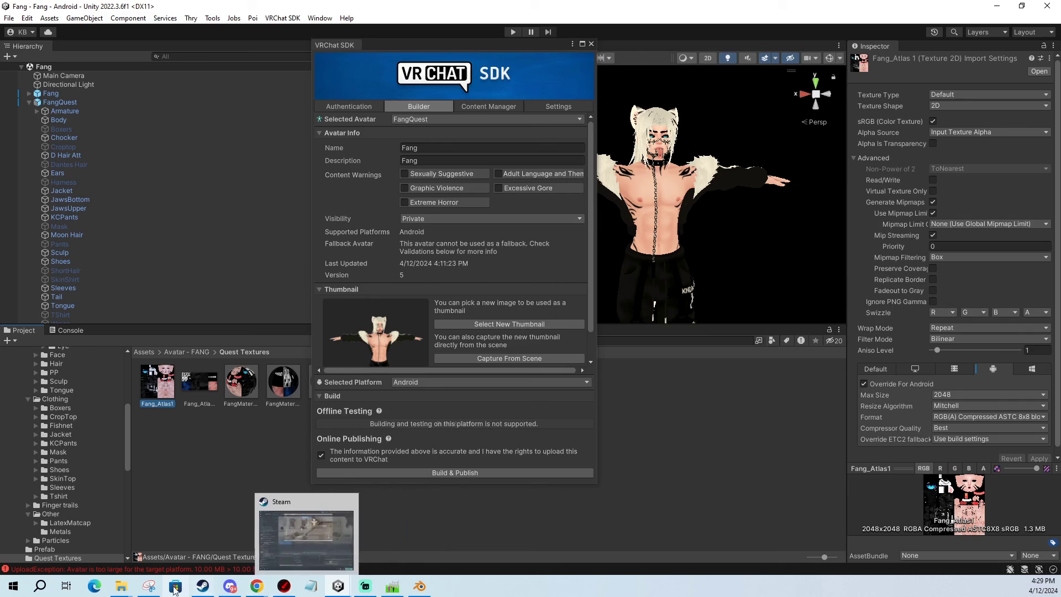
click(170, 531)
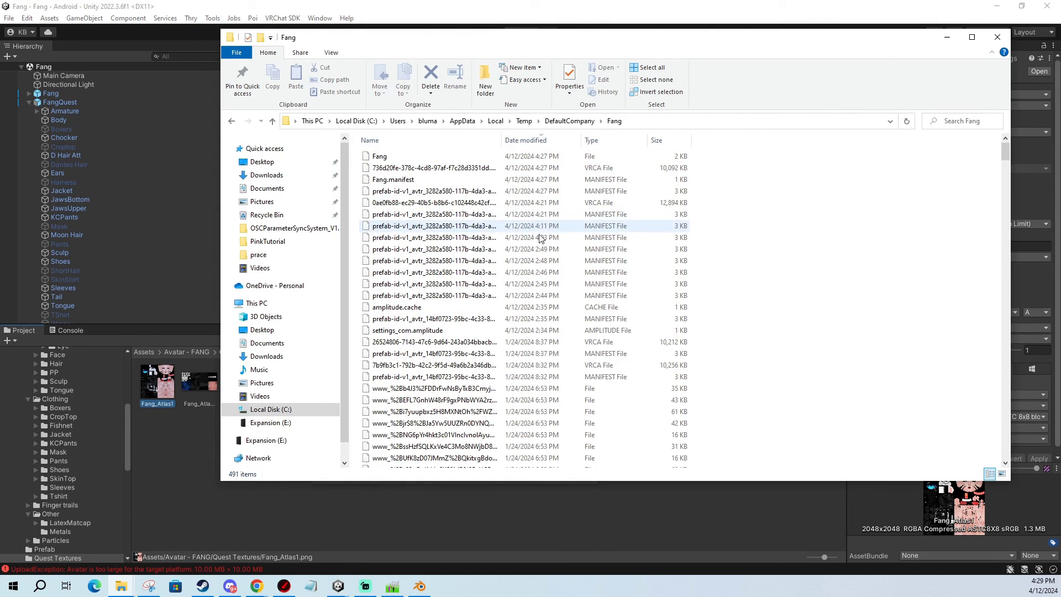
Minimize the Canva color wheel window and restore both AssetBundleStat pages side by side.
click(256, 586)
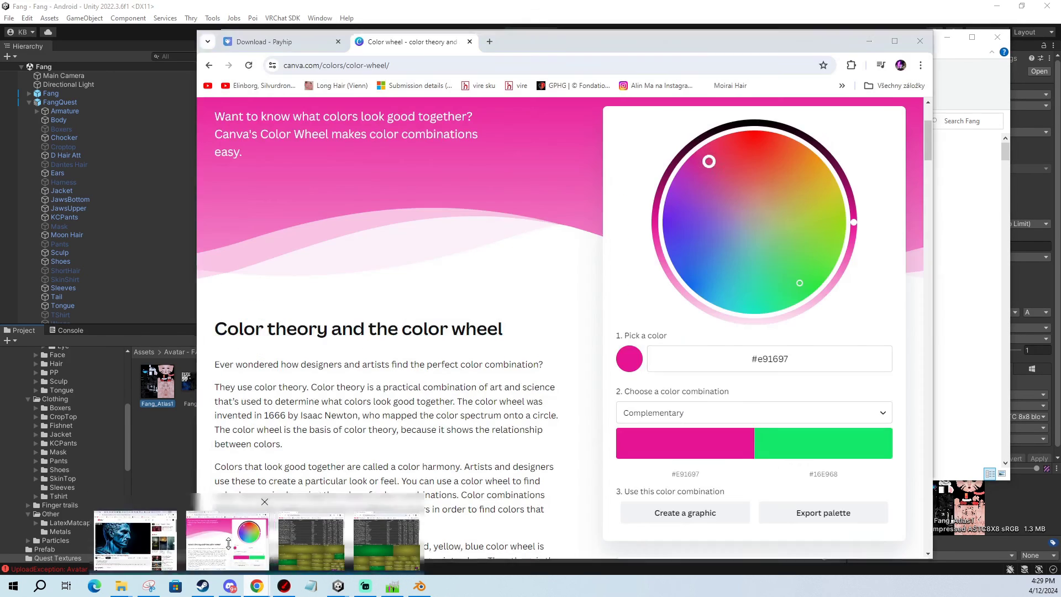
click(869, 41)
mouse_move(256, 586)
click(343, 558)
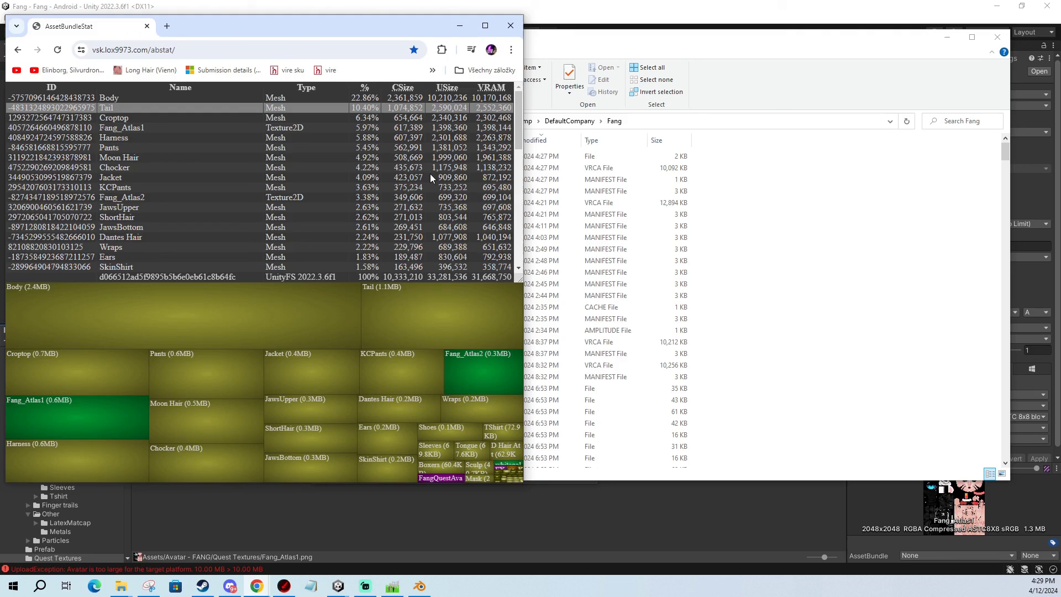
click(376, 538)
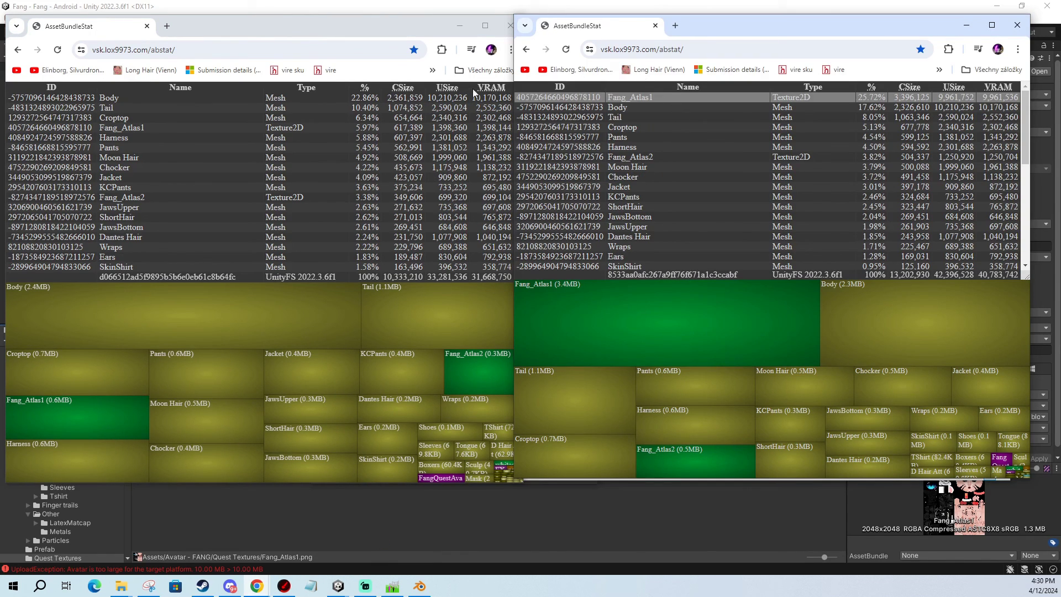